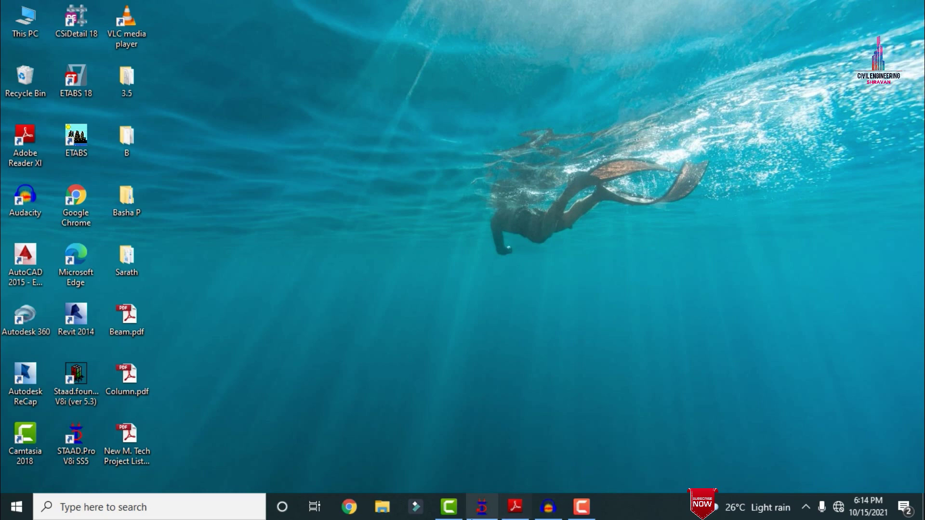
Step: Restore the STAAD.Pro window showing the B.std displacement results under Load 1
{"action": "left_click", "coordinate": [481, 507]}
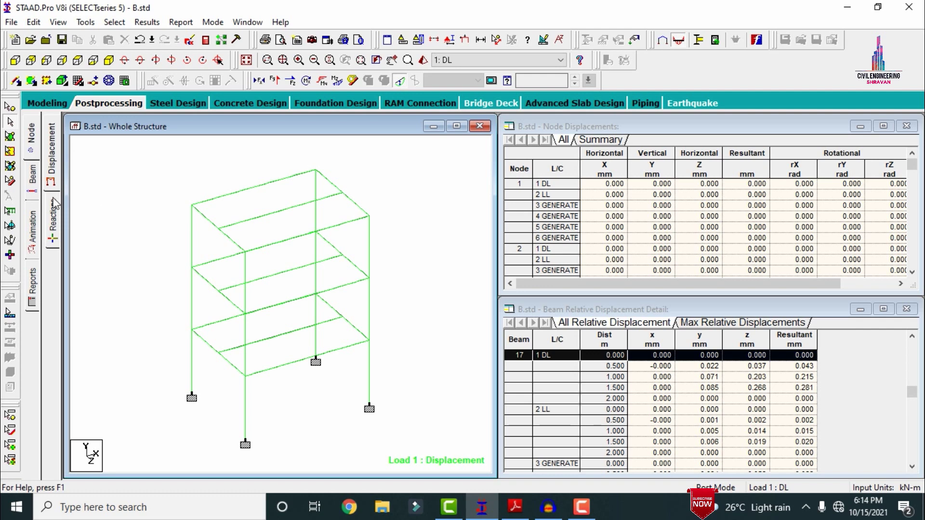
Step: Return to Modeling and display the eight concrete section properties on the frame
{"action": "left_click", "coordinate": [37, 104]}
{"action": "left_click", "coordinate": [32, 240]}
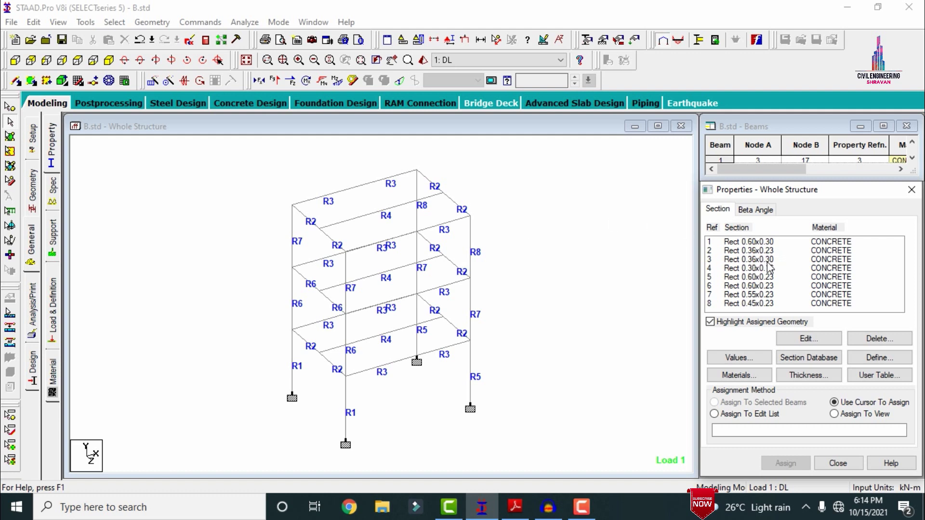
Step: Highlight the members of each section in turn: Rect 0.60x0.30, sections 5 and 6, Rect 0.55x0.23, Rect 0.45x0.23
{"action": "left_click", "coordinate": [759, 281]}
{"action": "left_click", "coordinate": [755, 243]}
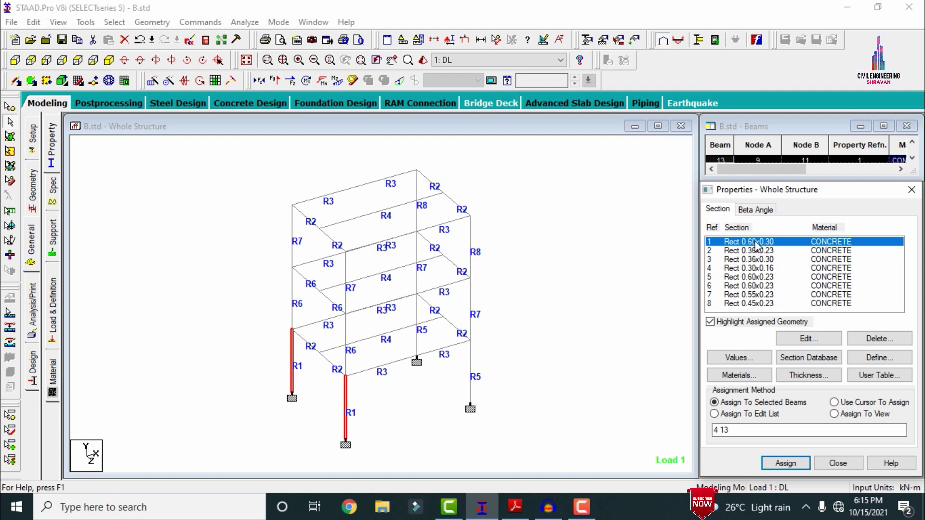
{"action": "left_click", "coordinate": [743, 279]}
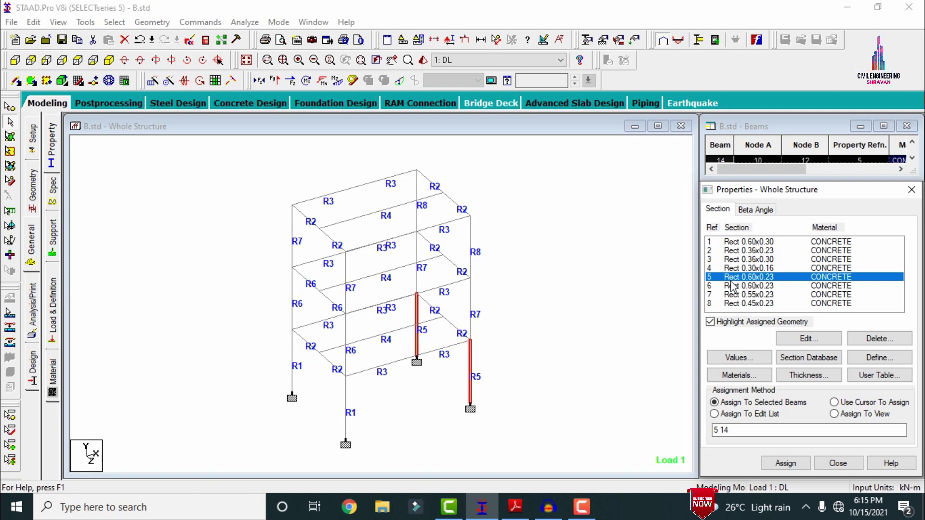
{"action": "left_click", "coordinate": [732, 287]}
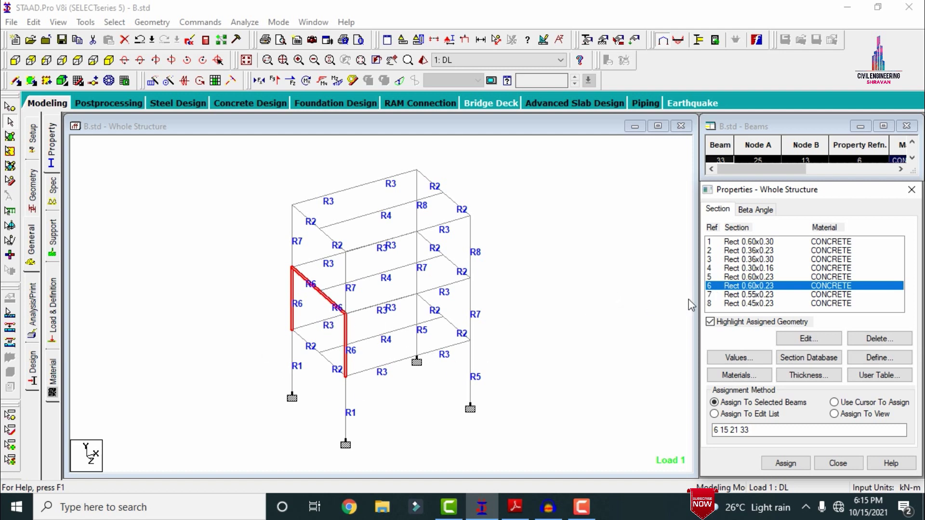
{"action": "left_click", "coordinate": [751, 295]}
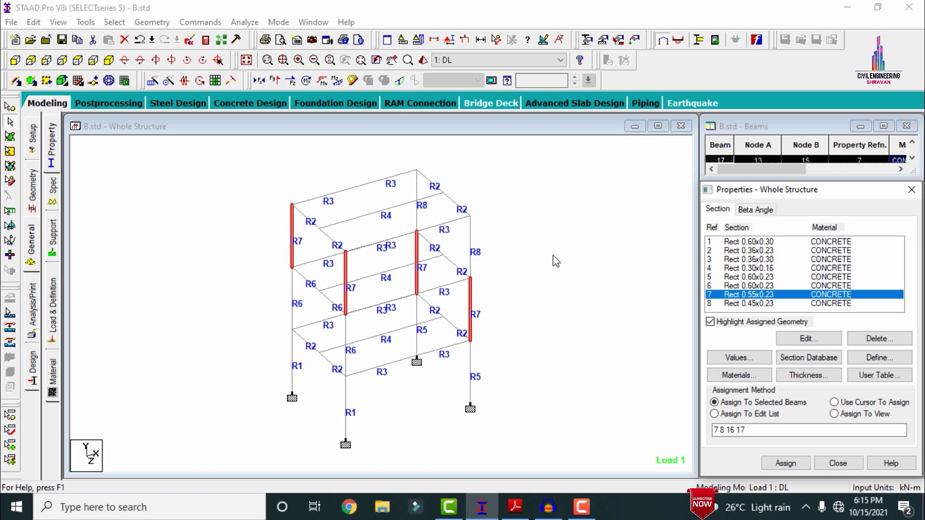
{"action": "left_click", "coordinate": [773, 304]}
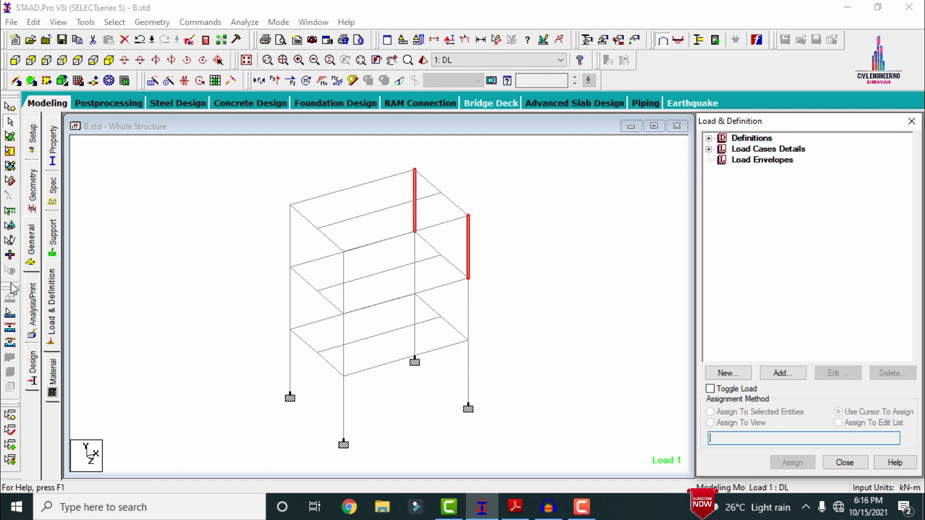
Step: Display the DL load case items: selfweight, the -24.3 kN/m member load and the -1.5 floor load
{"action": "left_click", "coordinate": [52, 298]}
{"action": "left_click", "coordinate": [709, 149]}
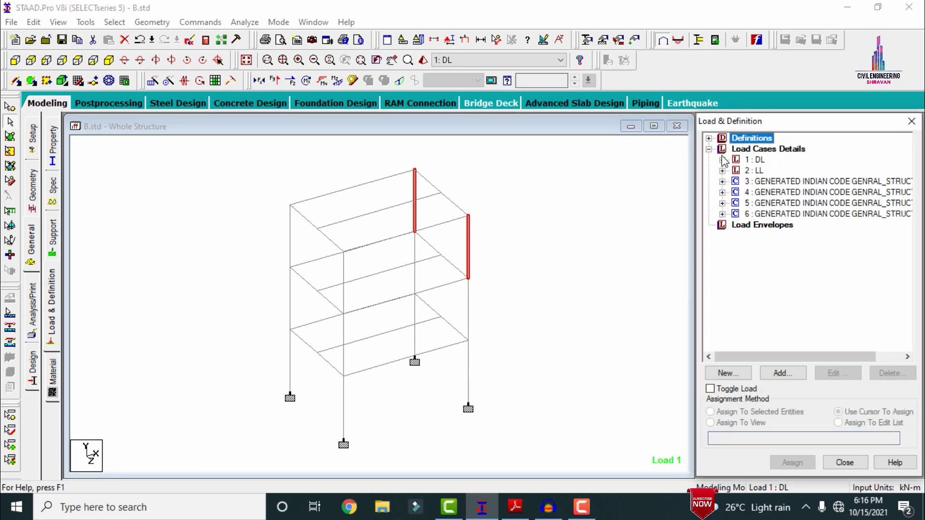
{"action": "left_click", "coordinate": [722, 160]}
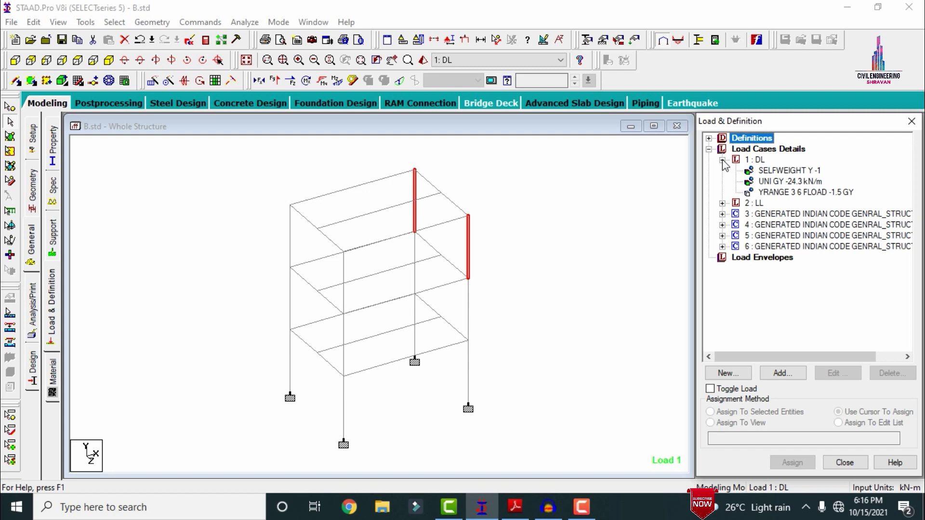
{"action": "left_click", "coordinate": [770, 171]}
{"action": "left_click", "coordinate": [770, 184]}
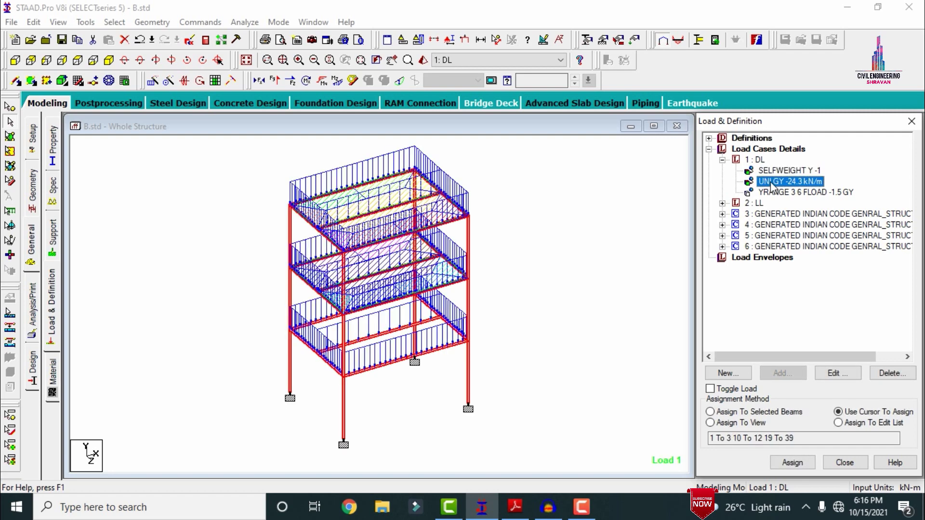
{"action": "left_click", "coordinate": [773, 192]}
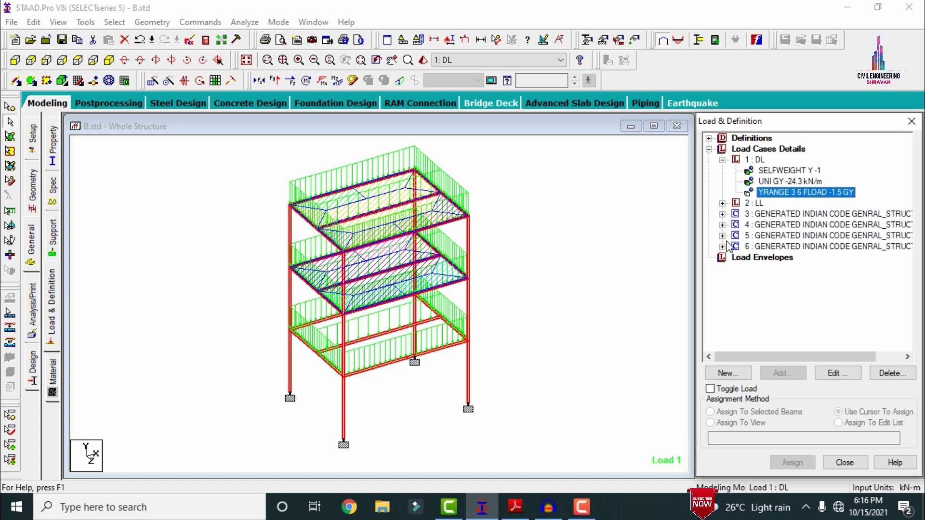
Step: Display the LL case's -2.5 floor load, then clear the load selection
{"action": "left_click", "coordinate": [722, 203]}
{"action": "left_click", "coordinate": [758, 214]}
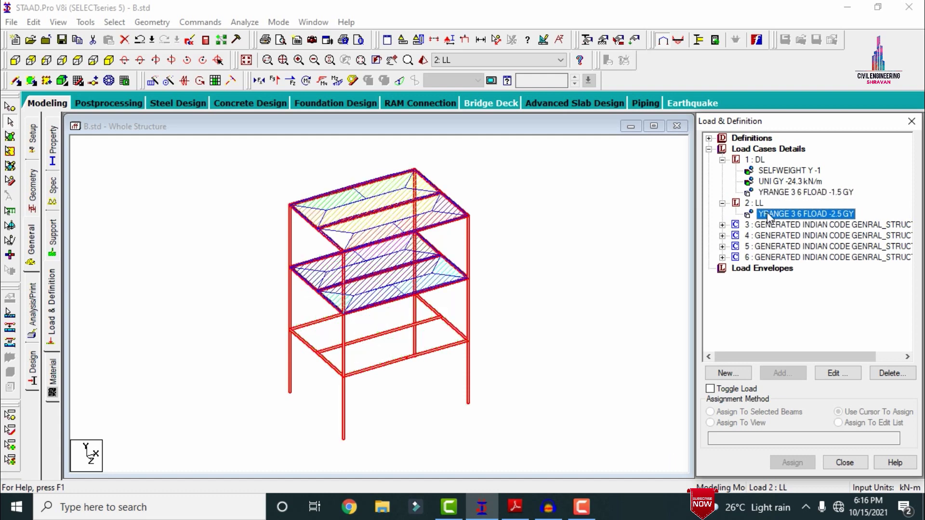
{"action": "left_click", "coordinate": [644, 225]}
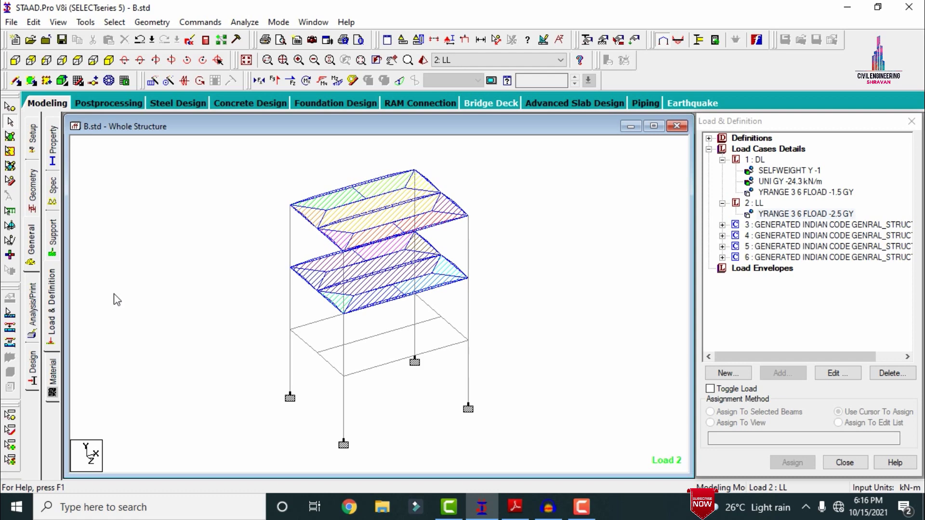
Step: Review the concrete design parameters FC 25000 and FYMAIN 415000, then return to Postprocessing
{"action": "left_click", "coordinate": [33, 367]}
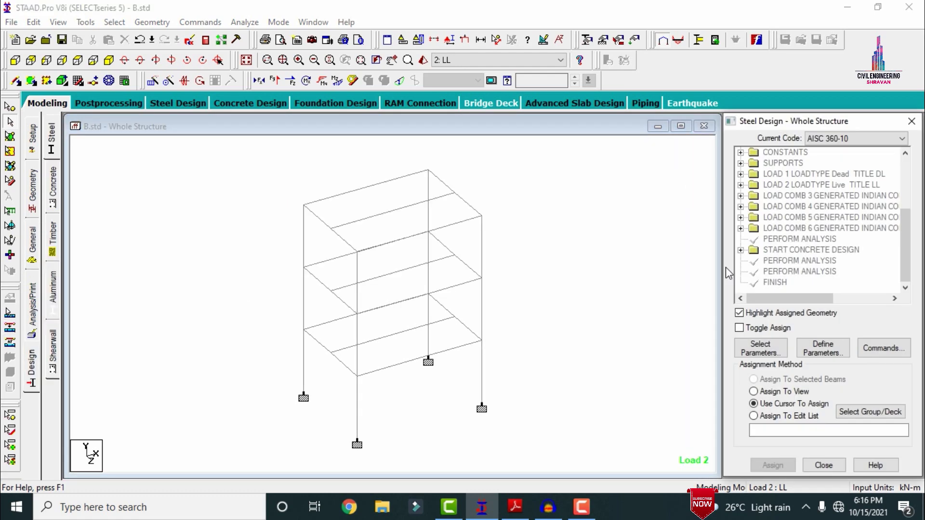
{"action": "left_click", "coordinate": [741, 249]}
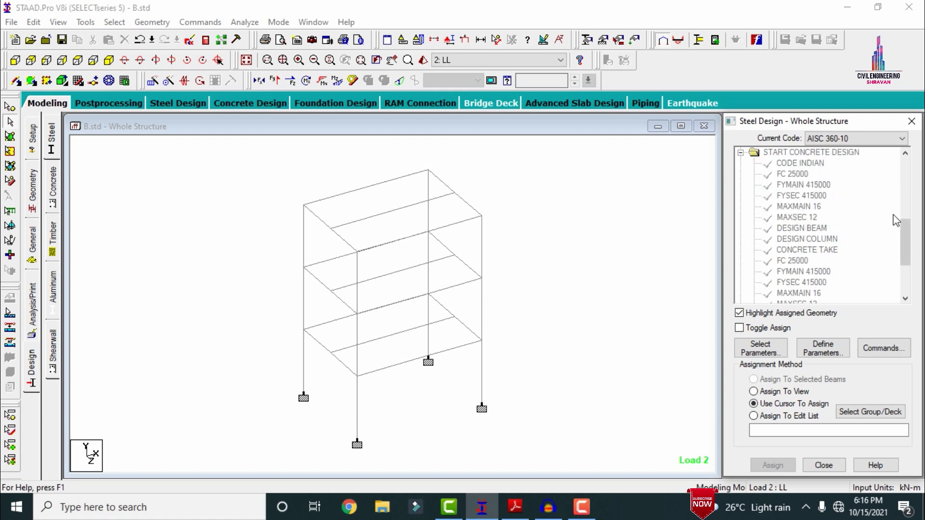
{"action": "left_click_drag", "start_coordinate": [903, 238], "coordinate": [908, 260]}
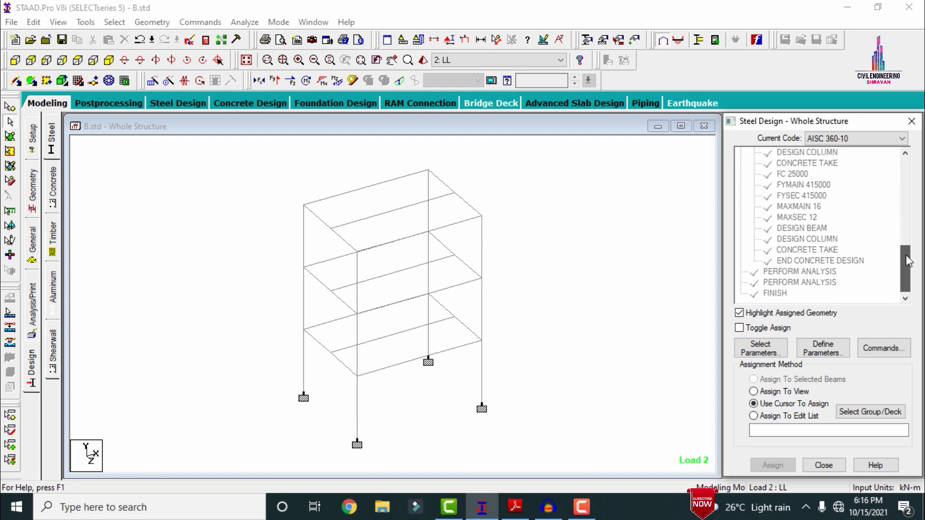
{"action": "left_click", "coordinate": [792, 175]}
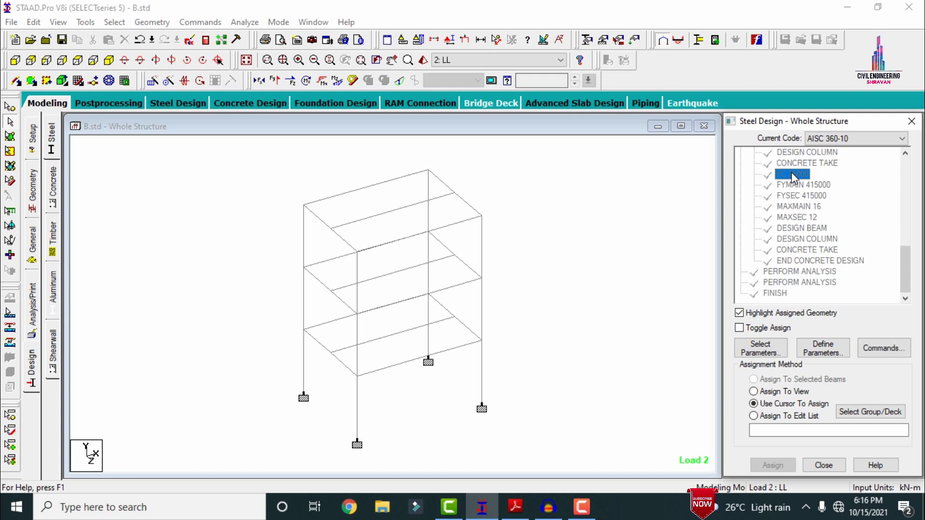
{"action": "left_click", "coordinate": [805, 186]}
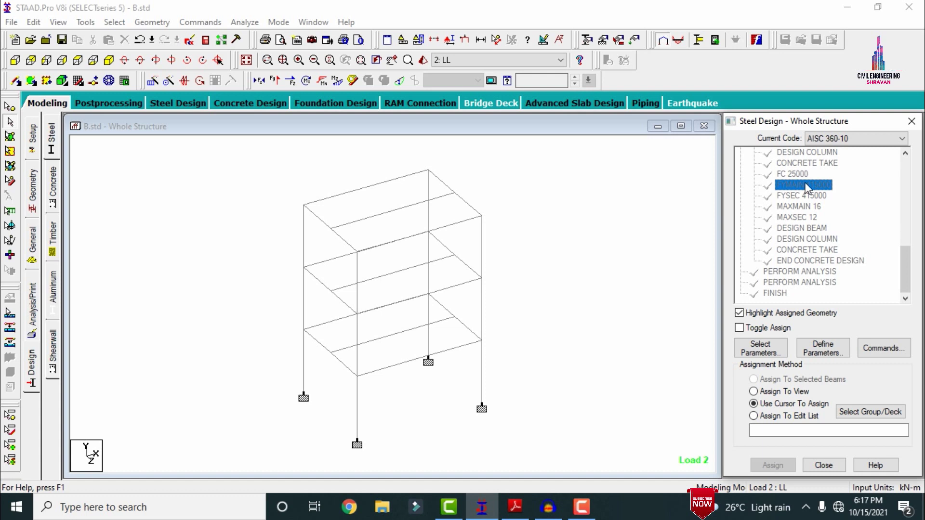
{"action": "left_click", "coordinate": [647, 230]}
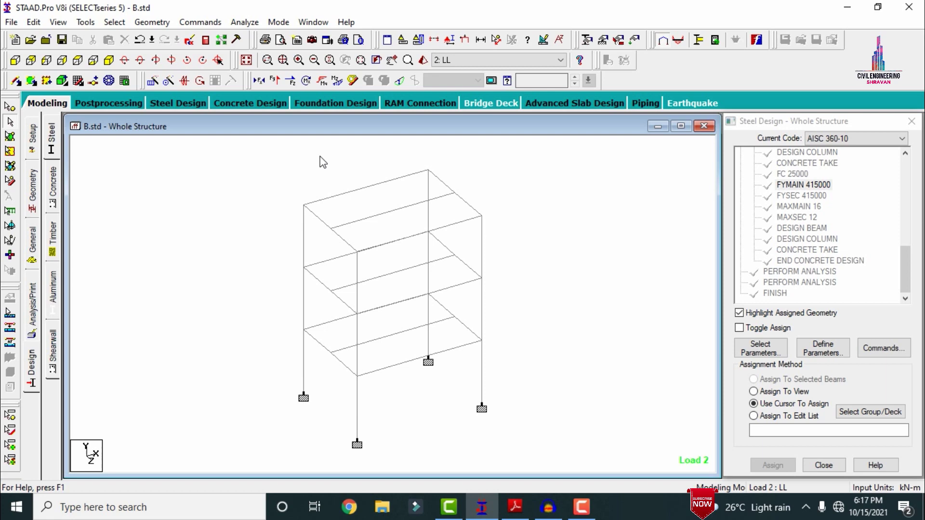
{"action": "left_click", "coordinate": [136, 102]}
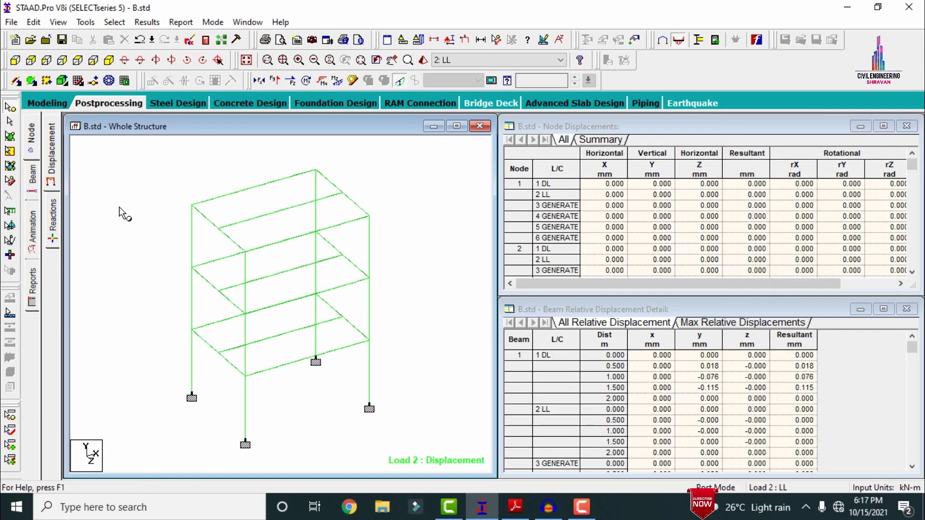
Step: Hide the displaced shape and check column member 13's concrete design of eight 12 mm bars before switching to Column.pdf
{"action": "left_click", "coordinate": [401, 81]}
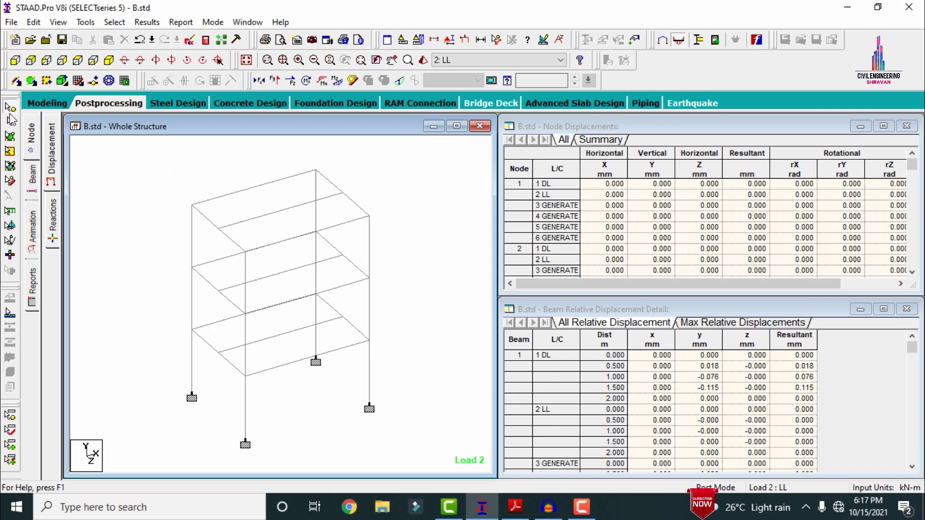
{"action": "left_click", "coordinate": [246, 412]}
{"action": "double_click", "coordinate": [245, 414]}
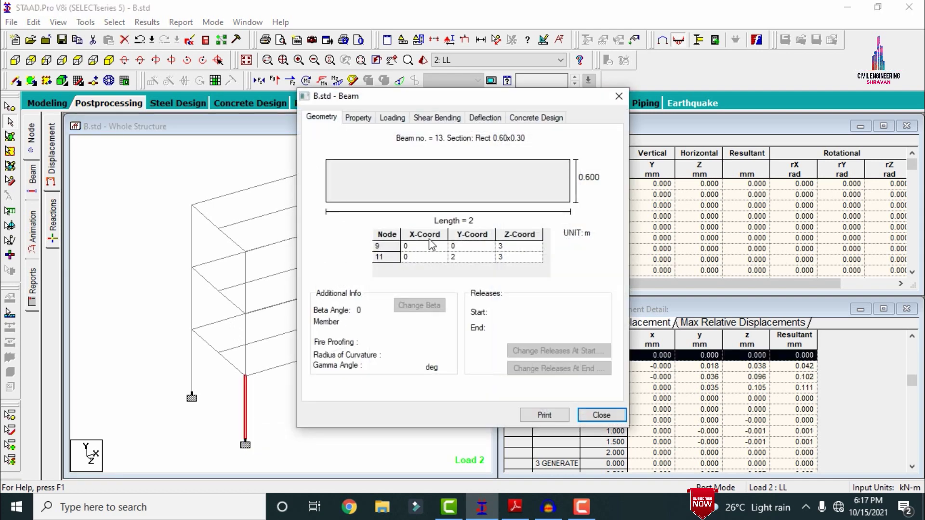
{"action": "left_click", "coordinate": [538, 118]}
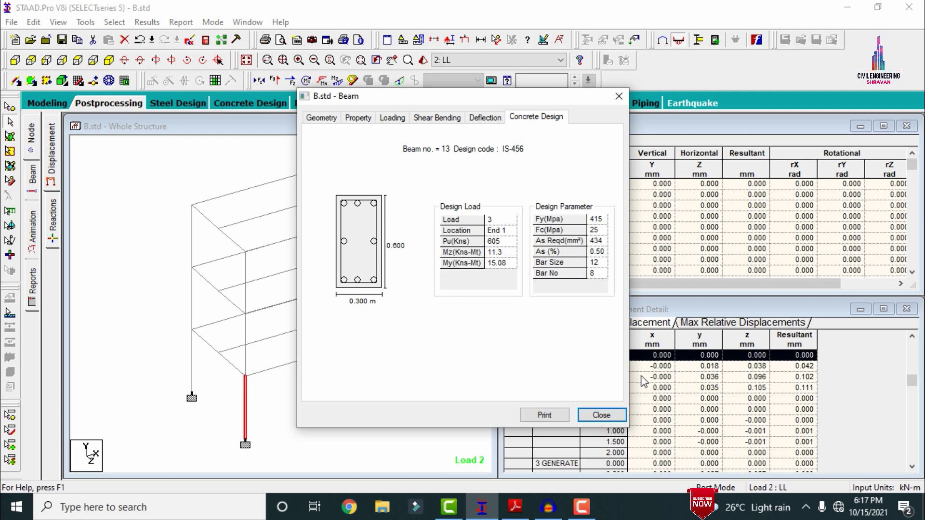
{"action": "left_click", "coordinate": [597, 415]}
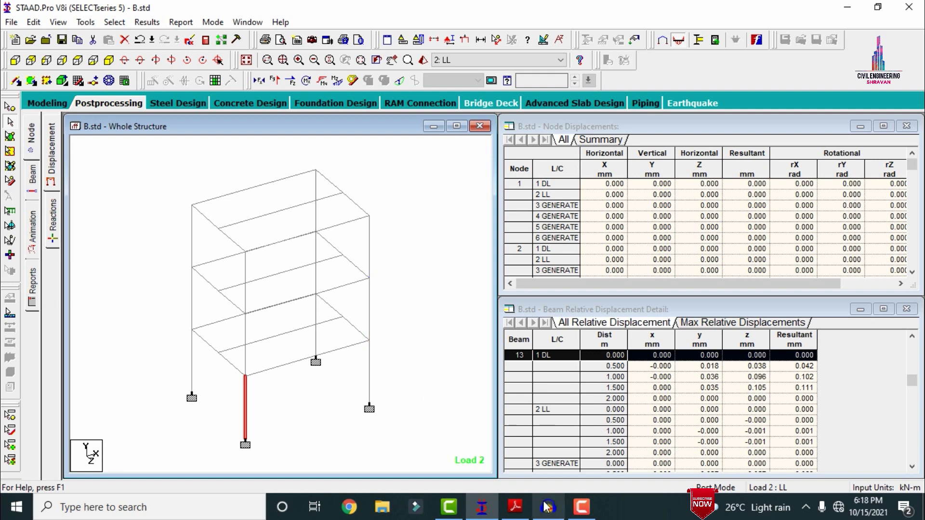
{"action": "left_click", "coordinate": [515, 507]}
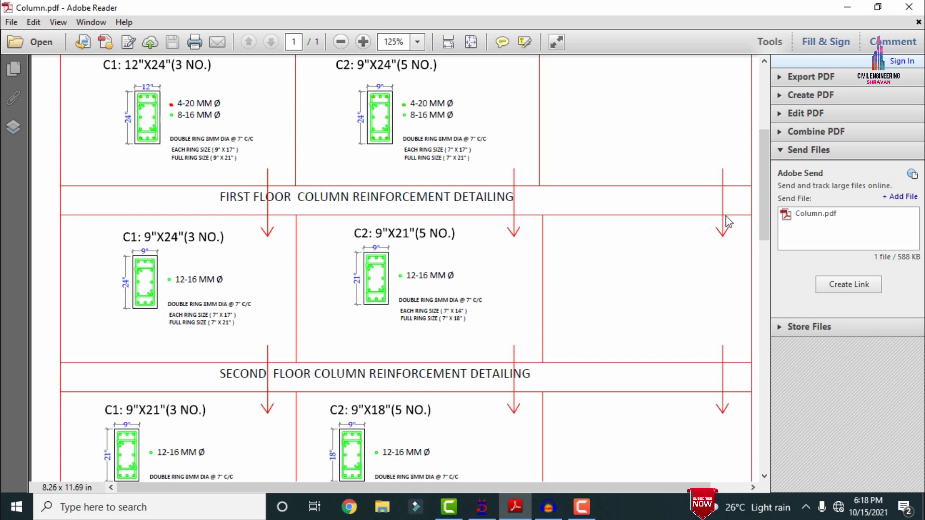
Step: Zoom in on the ground-floor C1 12"X24" column detail (4-20 MM, 8-16 MM bars), then return to STAAD.Pro
{"action": "left_click_drag", "start_coordinate": [760, 198], "coordinate": [776, 138]}
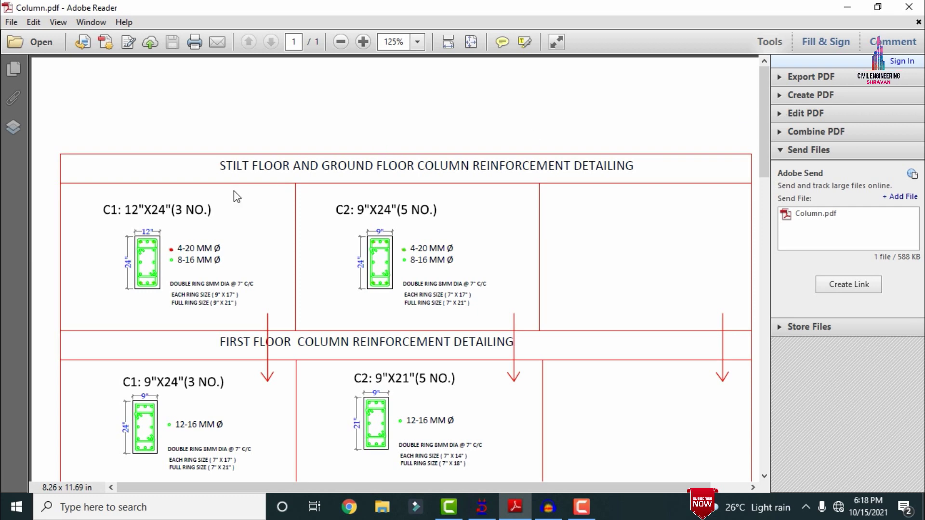
{"action": "scroll", "coordinate": [90, 252], "scroll_direction": "up", "scroll_amount": 4, "text": "ctrl"}
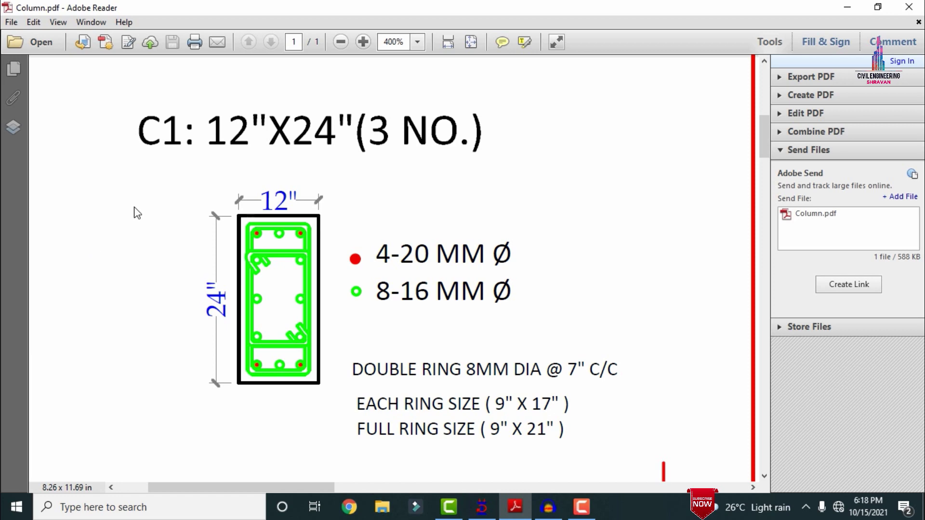
{"action": "scroll", "coordinate": [345, 271], "scroll_direction": "down", "scroll_amount": 3, "text": "ctrl"}
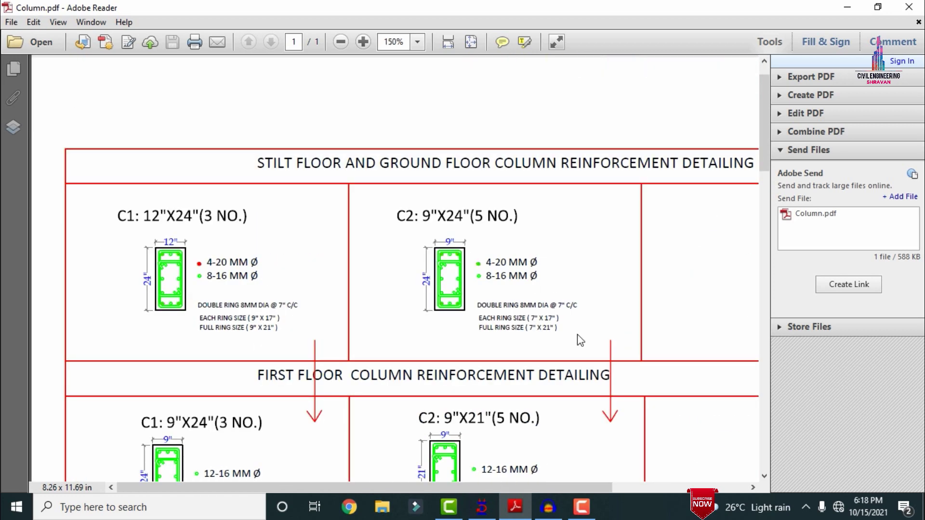
{"action": "left_click", "coordinate": [481, 507]}
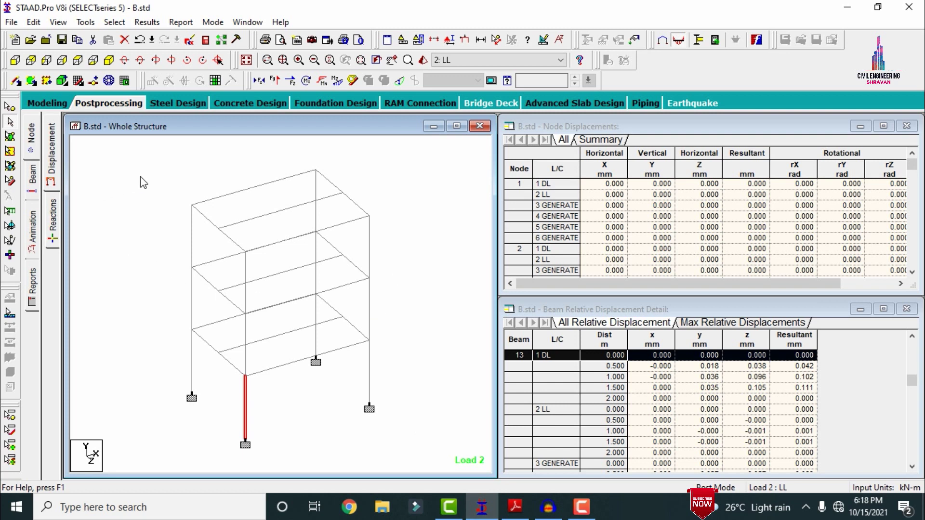
Step: Show column beam 14's concrete design results, then compare with the C2 9"X24" detail in Column.pdf
{"action": "mouse_move", "coordinate": [340, 198]}
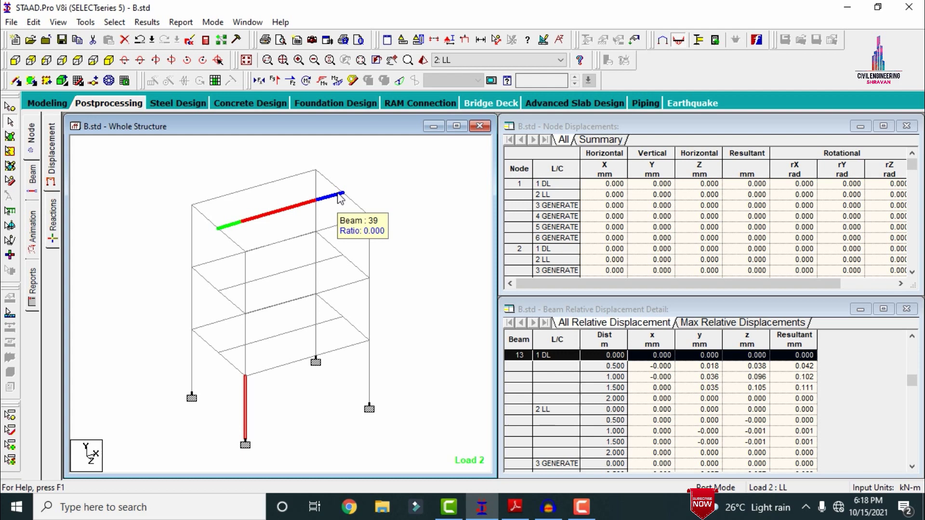
{"action": "double_click", "coordinate": [369, 374]}
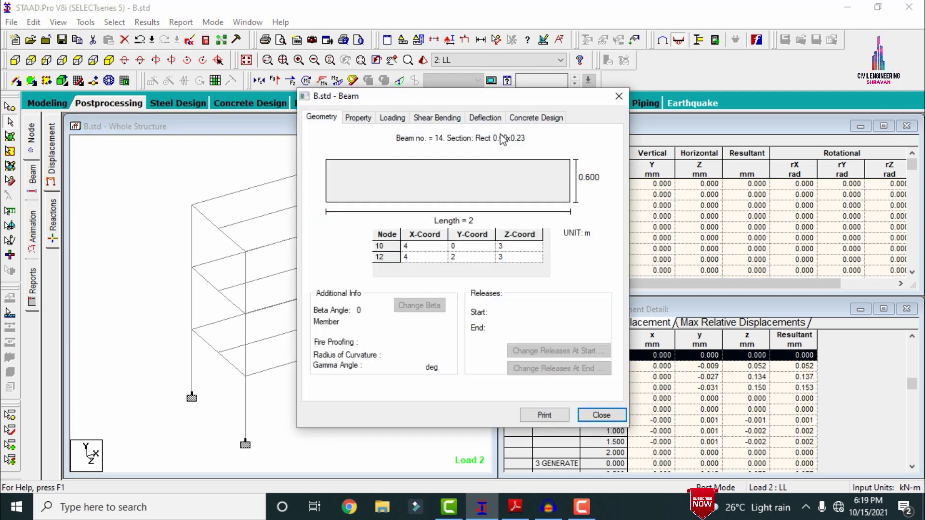
{"action": "left_click", "coordinate": [535, 117]}
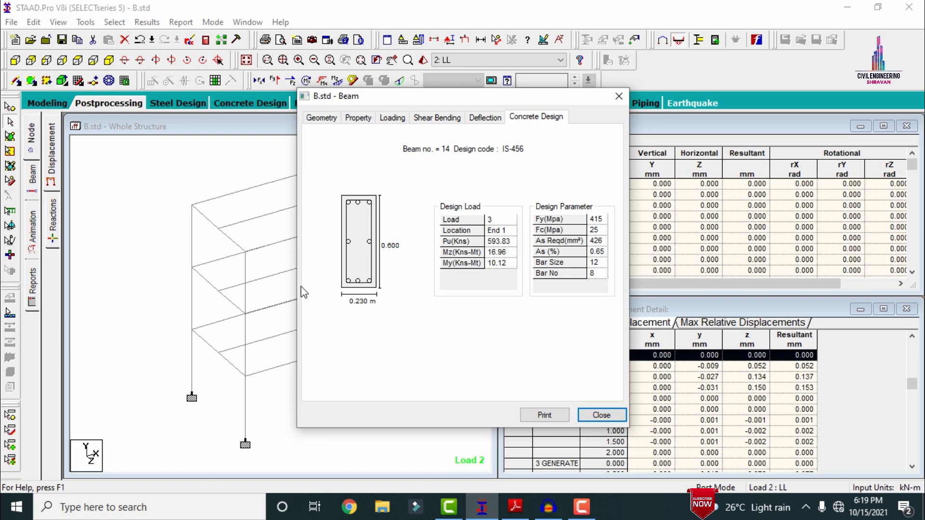
{"action": "left_click", "coordinate": [514, 507]}
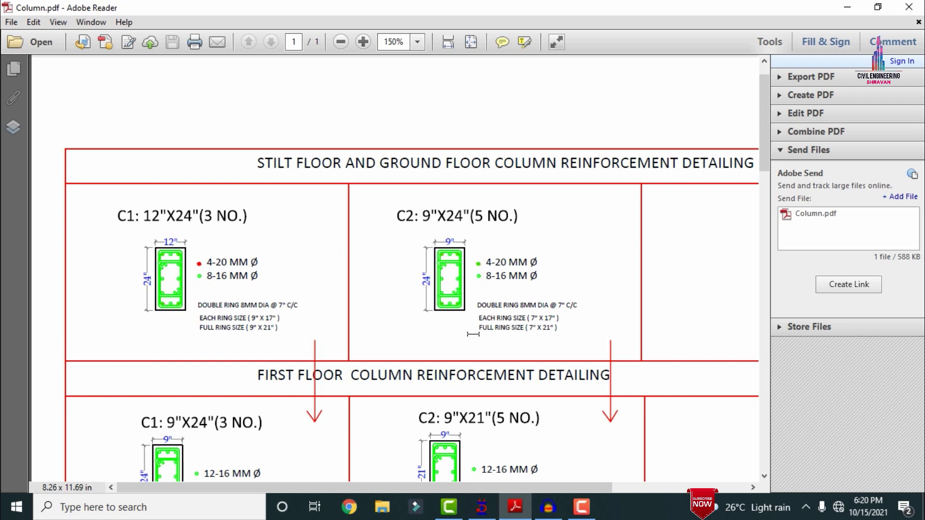
Step: Check column beam 6's concrete design (298 mm² steel, eight 12 mm bars), then go back to Column.pdf
{"action": "left_click", "coordinate": [481, 508]}
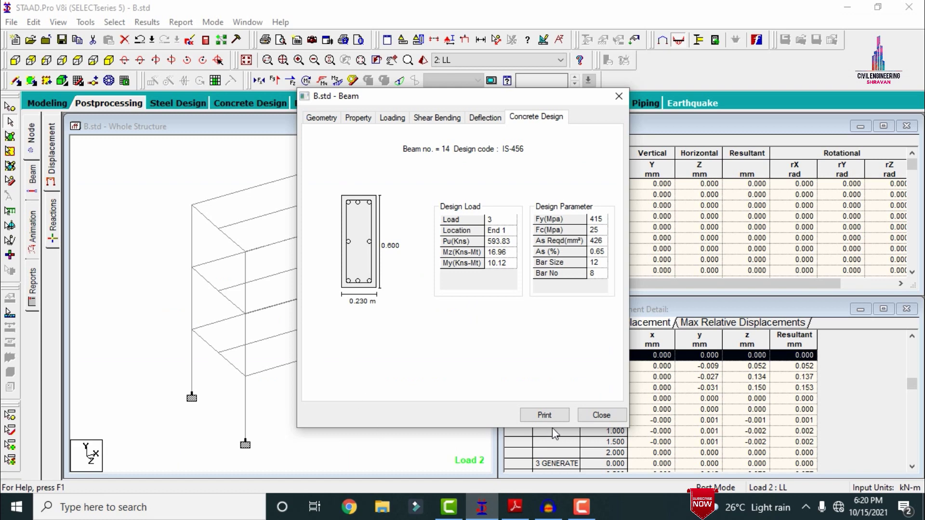
{"action": "left_click", "coordinate": [601, 415]}
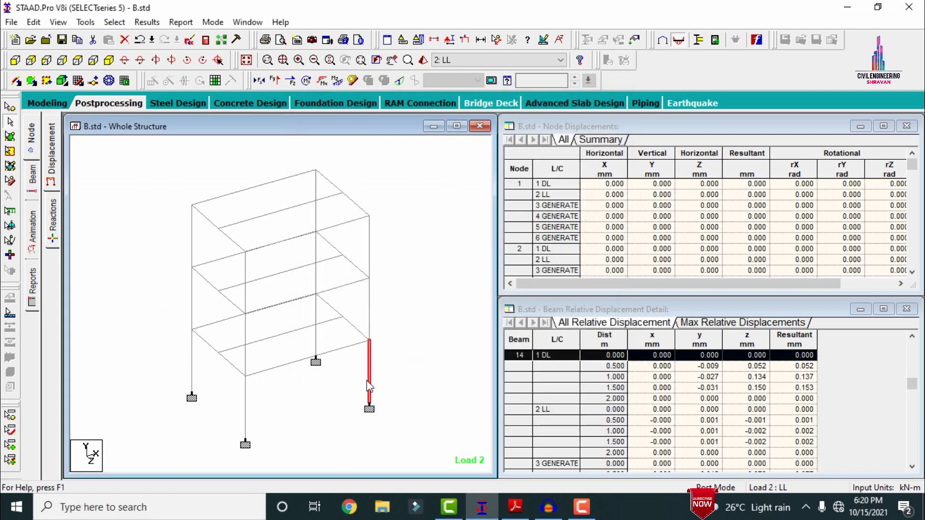
{"action": "double_click", "coordinate": [193, 303]}
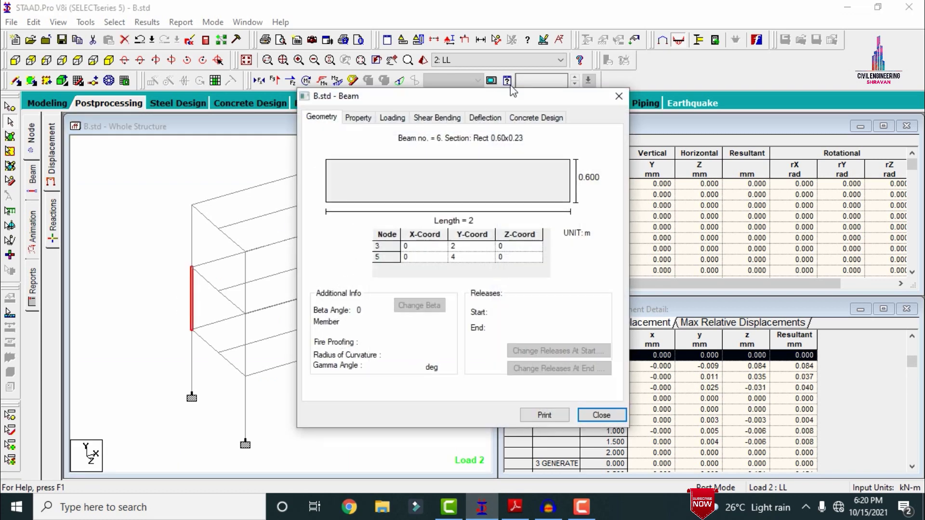
{"action": "left_click", "coordinate": [537, 117]}
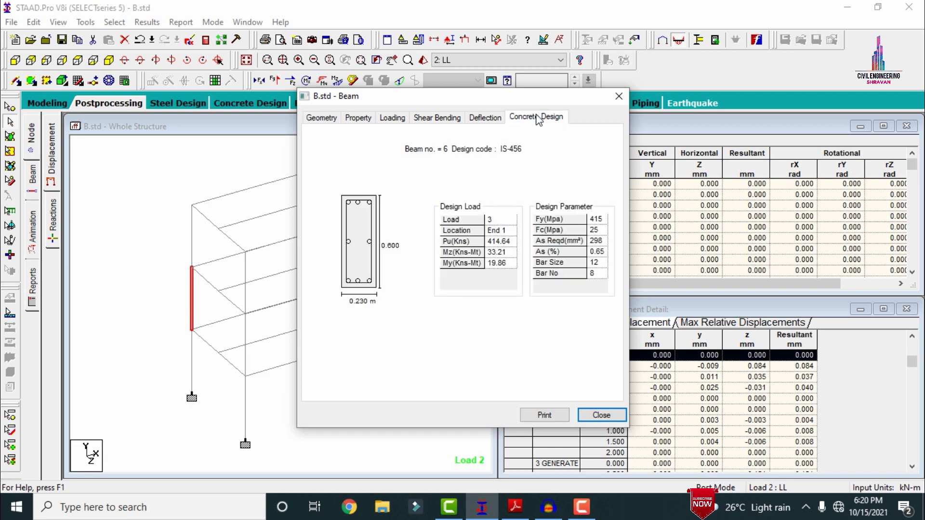
{"action": "left_click", "coordinate": [618, 96]}
{"action": "left_click", "coordinate": [515, 507]}
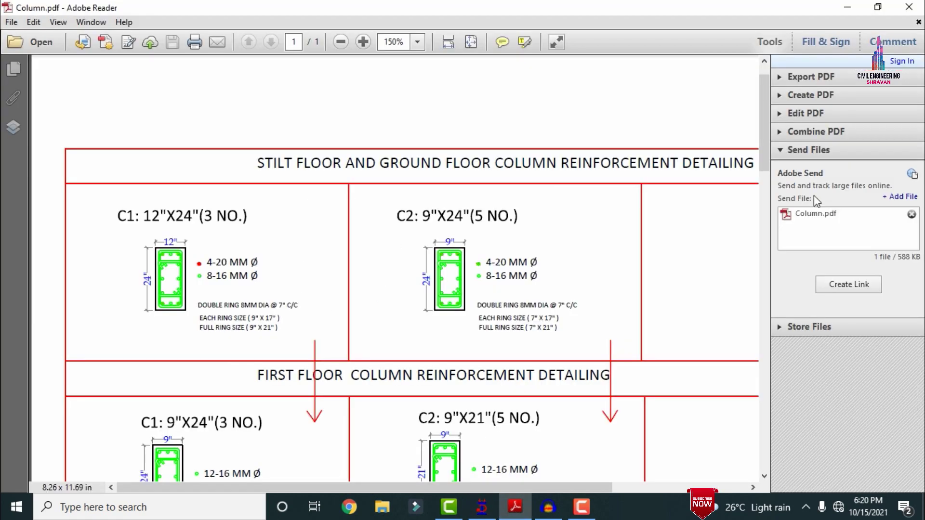
Step: Scroll Column.pdf to the first-floor C1 9"X24" detail with 12-16 MM bars and 8MM double rings
{"action": "left_click_drag", "start_coordinate": [765, 131], "coordinate": [764, 193]}
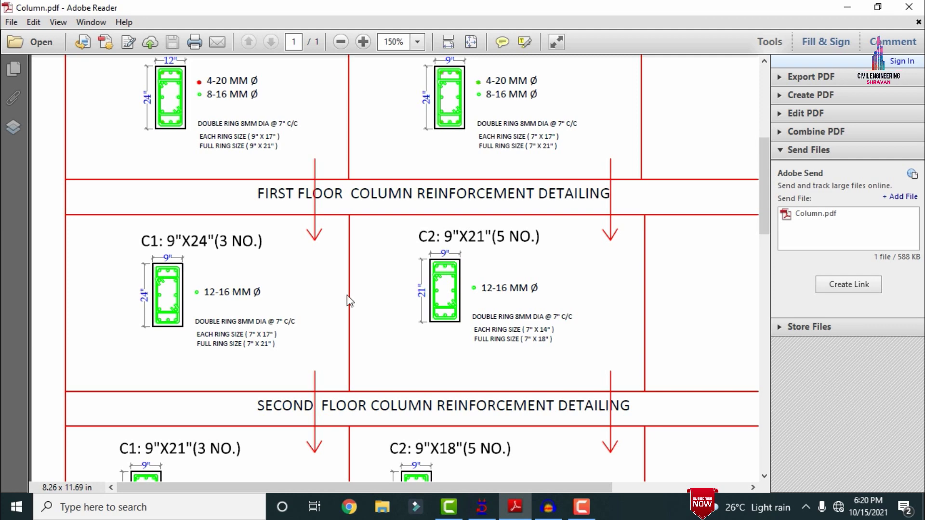
Step: Review the concrete design results for column beam 16
{"action": "left_click", "coordinate": [491, 515]}
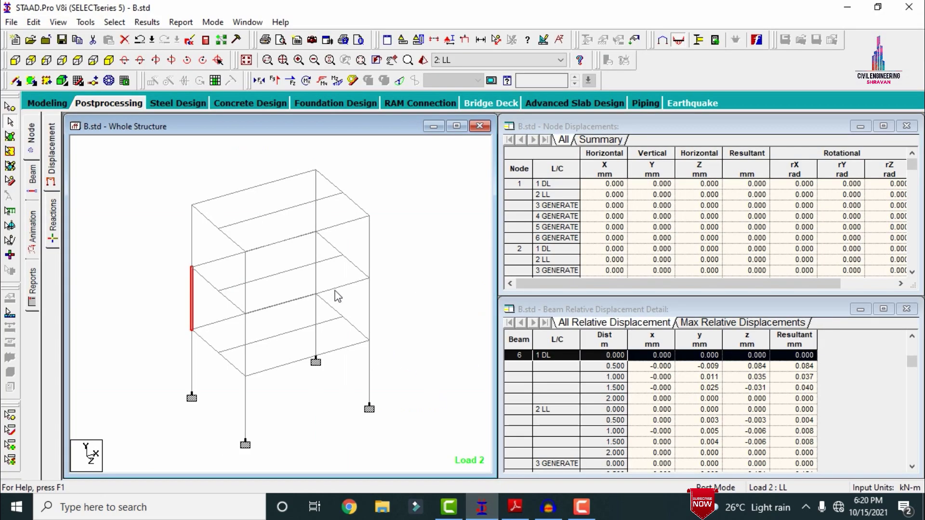
{"action": "double_click", "coordinate": [371, 303]}
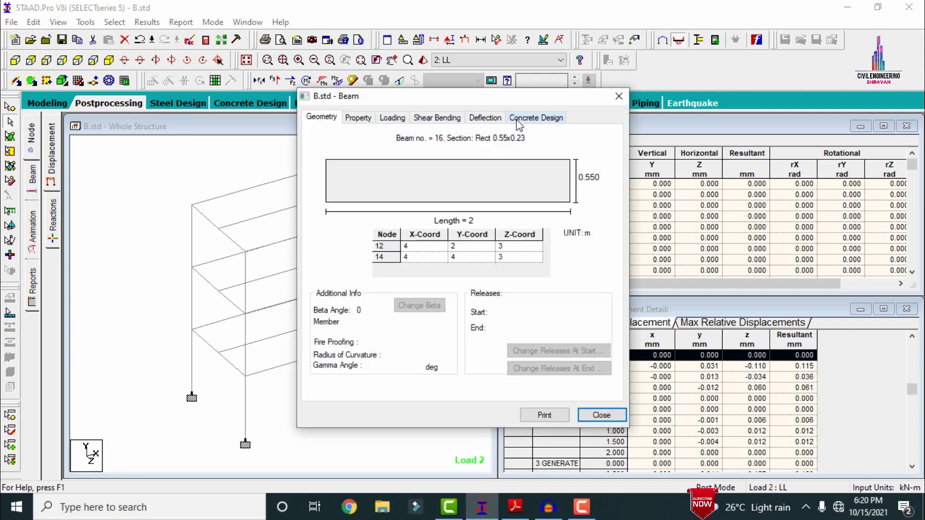
{"action": "left_click", "coordinate": [518, 121]}
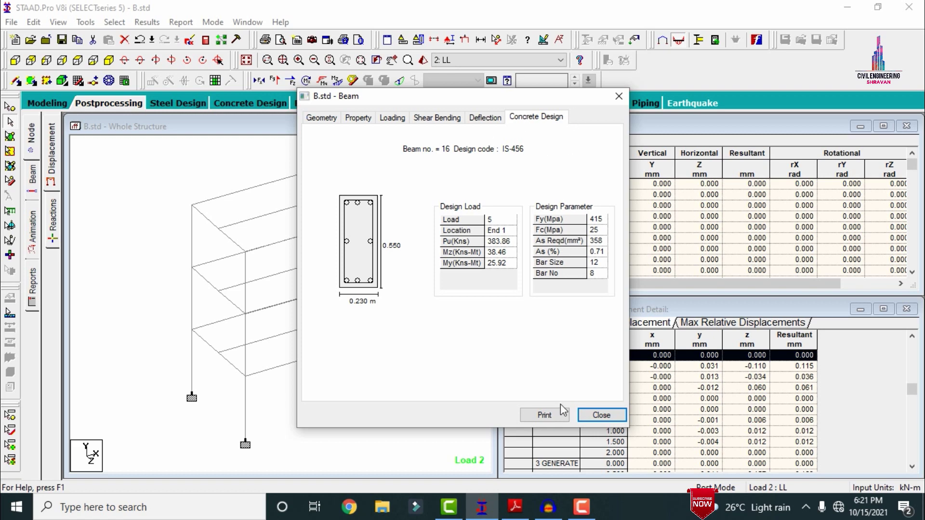
Step: Check beam 8's IS-456 design: 0.230 × 0.550 m, 2322 mm² steel, twelve 16 mm bars
{"action": "left_click", "coordinate": [601, 415]}
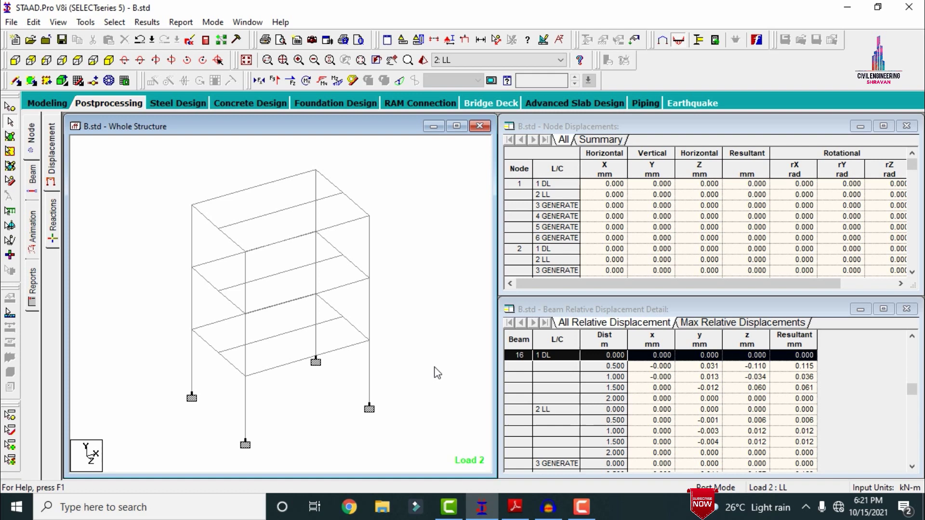
{"action": "double_click", "coordinate": [191, 242]}
{"action": "left_click", "coordinate": [531, 118]}
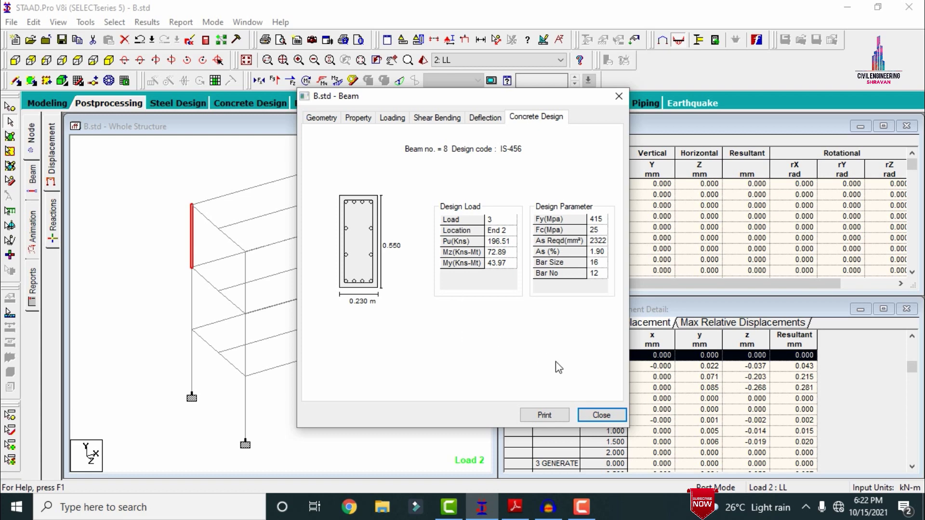
Step: Highlight the 12-16 MM Ø bar callout of the second-floor C1 9"X21" column in the PDF
{"action": "left_click", "coordinate": [607, 415]}
{"action": "left_click", "coordinate": [515, 507]}
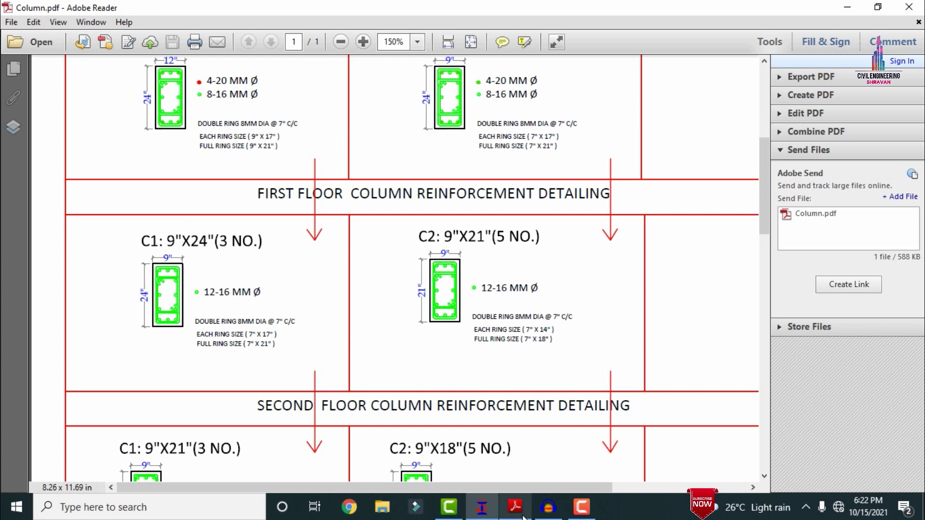
{"action": "left_click_drag", "start_coordinate": [766, 219], "coordinate": [771, 260]}
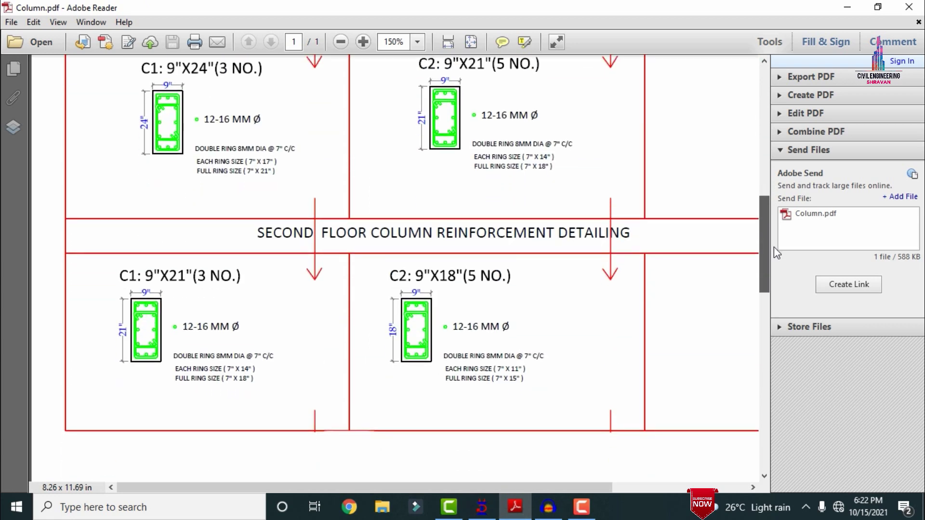
{"action": "scroll", "coordinate": [115, 361], "scroll_direction": "up", "scroll_amount": 3, "text": "ctrl"}
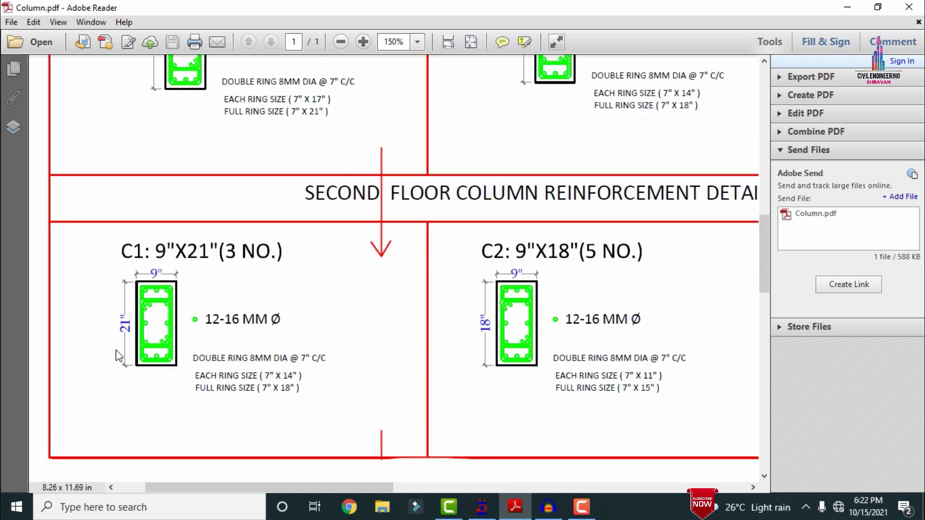
{"action": "left_click_drag", "start_coordinate": [309, 291], "coordinate": [363, 293]}
{"action": "left_click", "coordinate": [481, 506]}
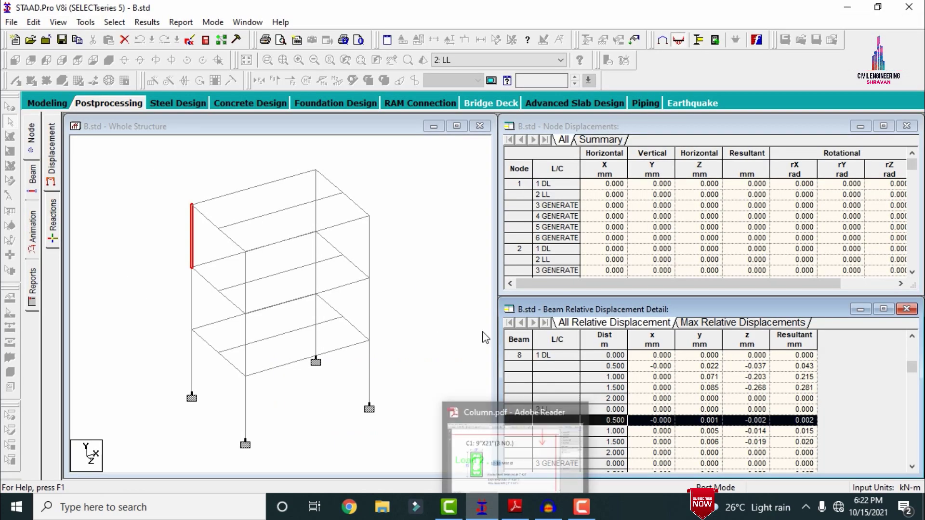
Step: Recheck beam 8's 2322 mm², twelve 16 mm bar design against the PDF's C1 detail
{"action": "double_click", "coordinate": [193, 233]}
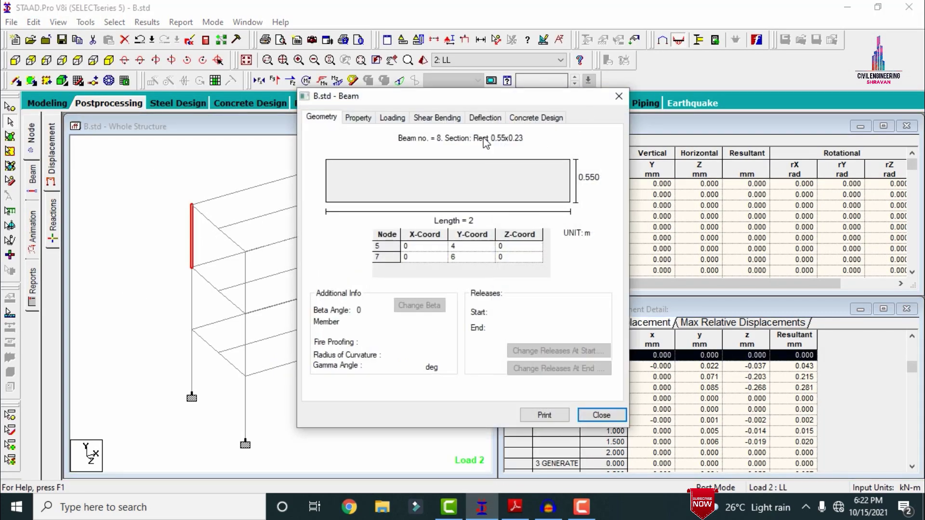
{"action": "left_click", "coordinate": [533, 118]}
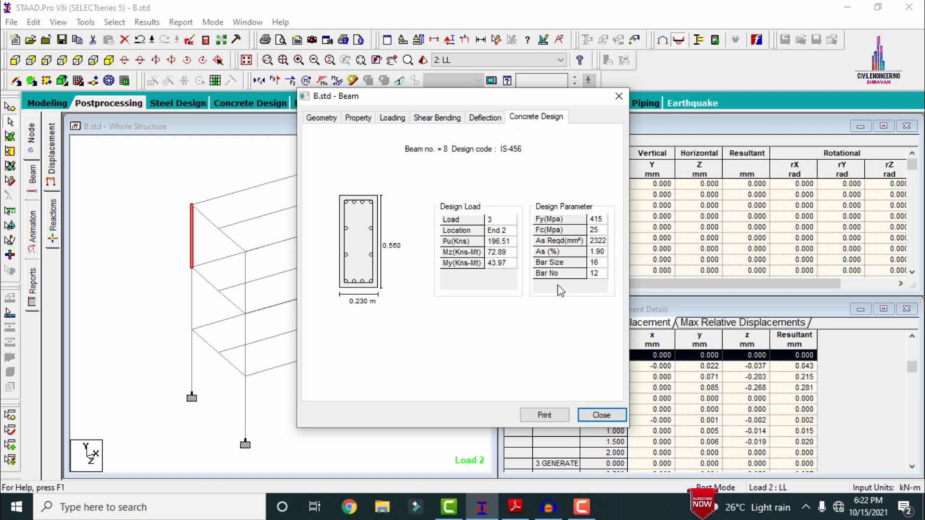
{"action": "left_click", "coordinate": [619, 96]}
{"action": "left_click", "coordinate": [515, 507]}
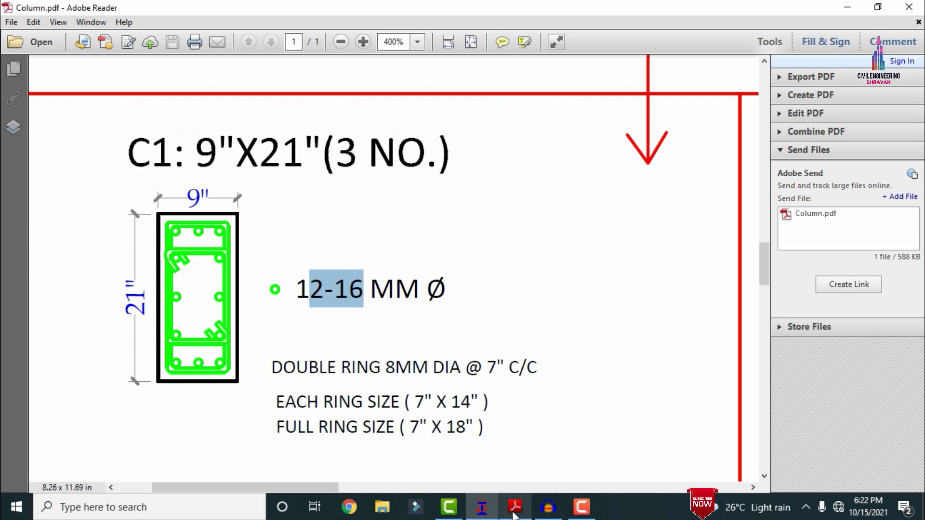
Step: Zoom the column detailing PDF out to about 118% so all three floors fit
{"action": "scroll", "coordinate": [301, 275], "scroll_direction": "down", "scroll_amount": 5, "text": "ctrl"}
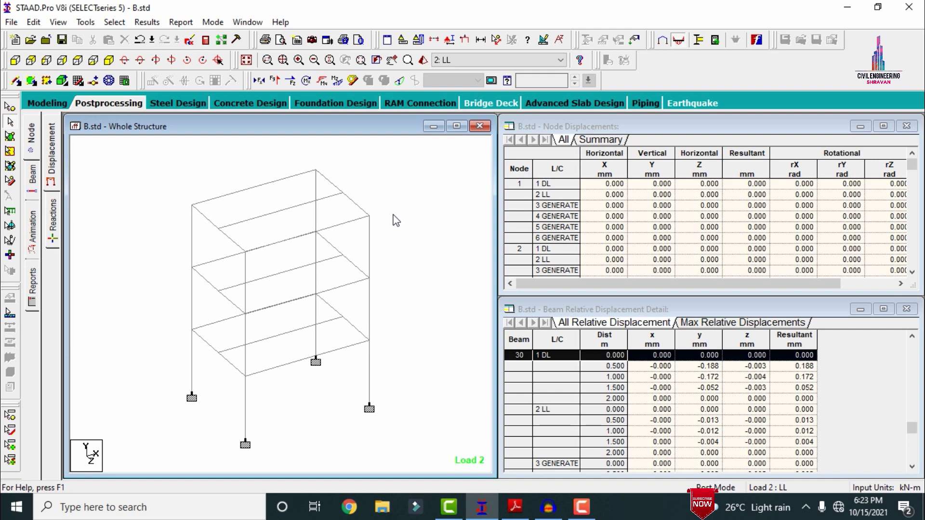
{"action": "left_click", "coordinate": [515, 507]}
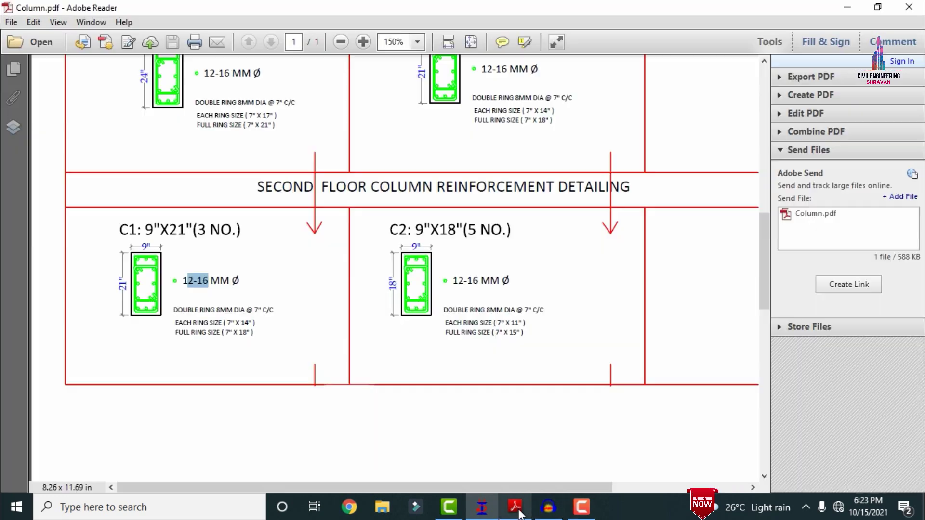
{"action": "scroll", "coordinate": [588, 250], "scroll_direction": "down", "scroll_amount": 1, "text": "ctrl"}
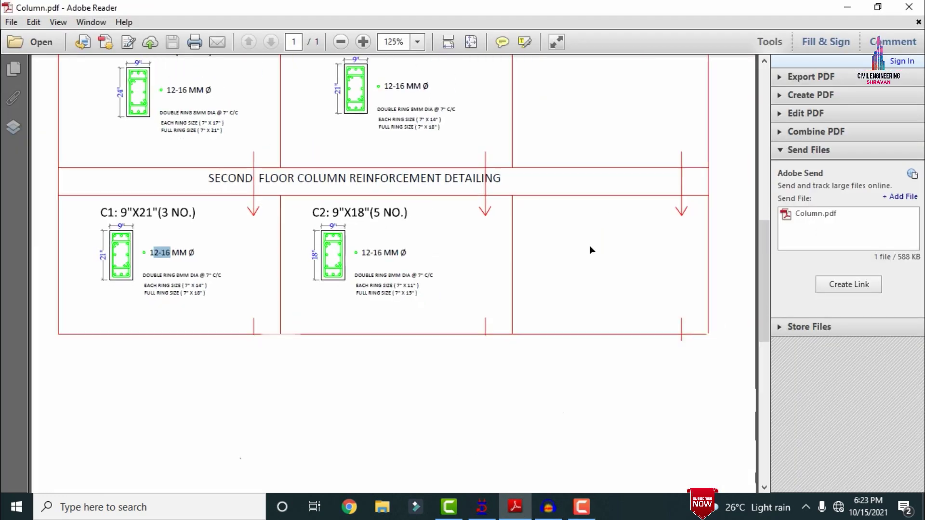
{"action": "left_click_drag", "start_coordinate": [764, 289], "coordinate": [762, 182]}
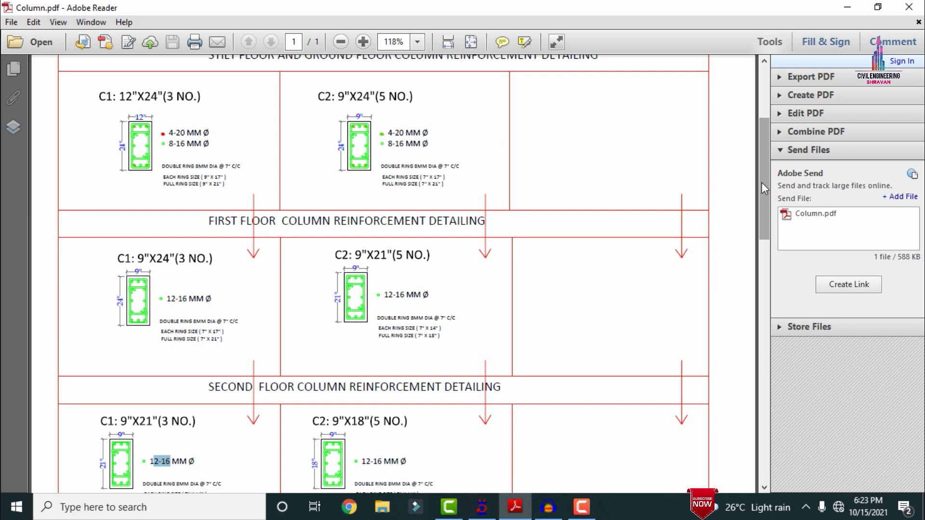
{"action": "key", "text": "alt+Tab"}
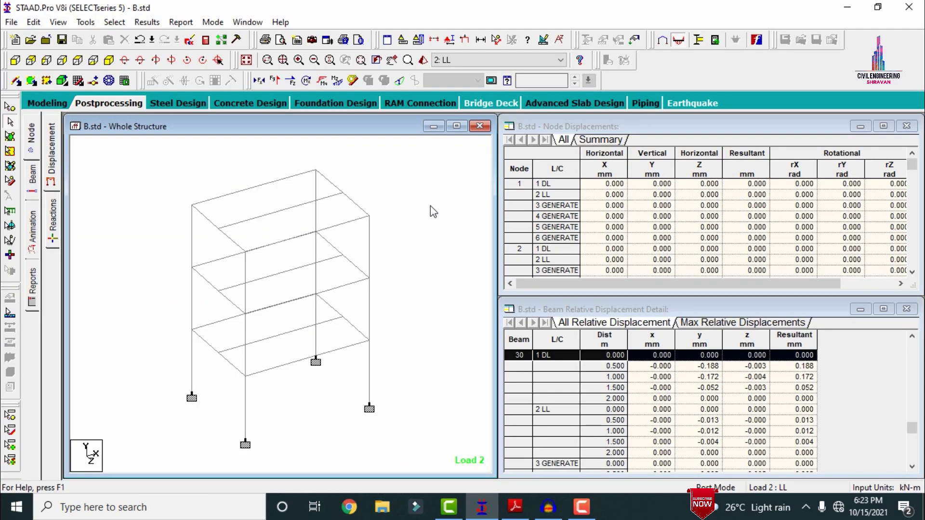